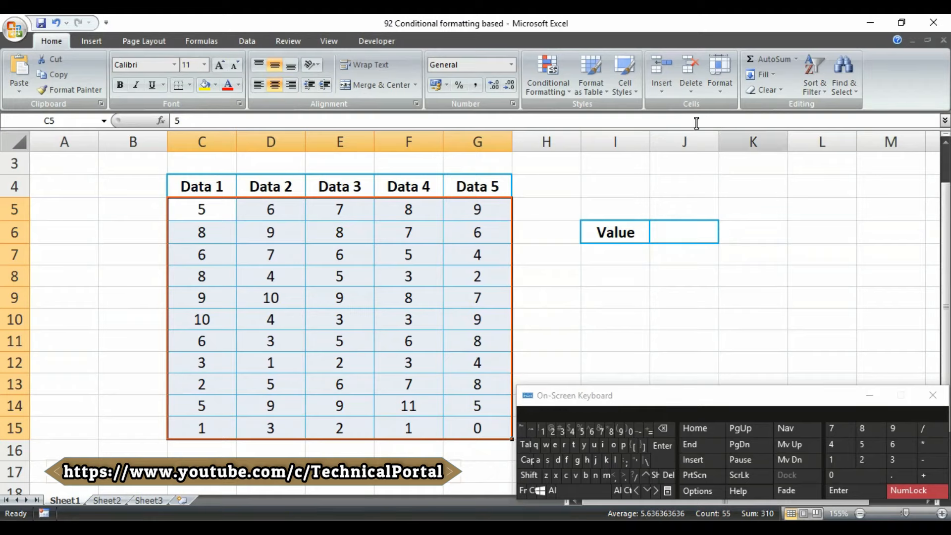
- Start a Greater Than highlight rule for the selected data cells, comparing them with value cell J6
left_click(563, 93)
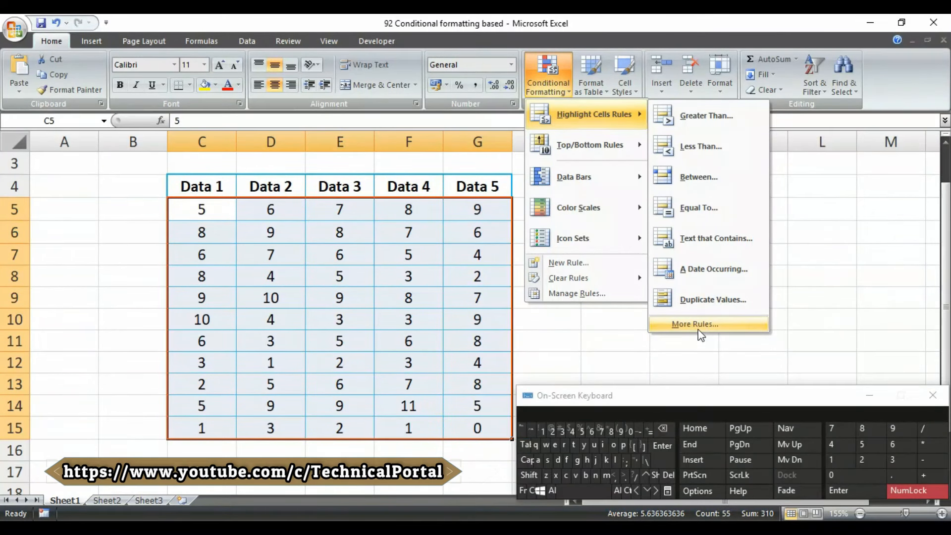
left_click(712, 117)
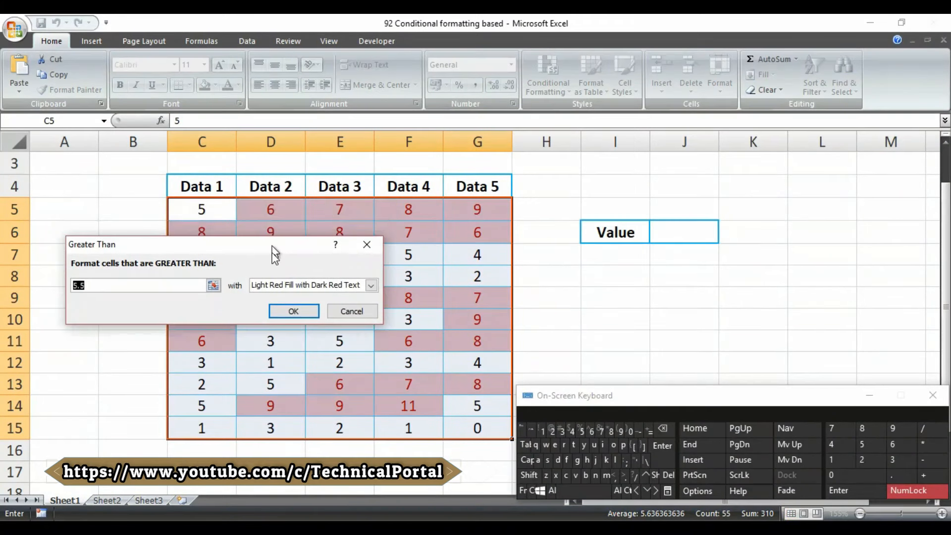
left_click_drag(277, 252, 695, 304)
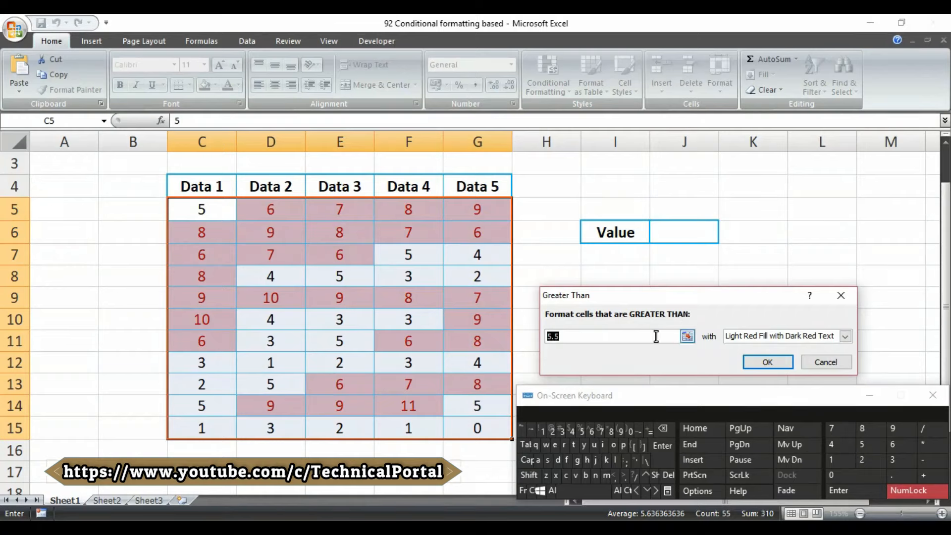
key("BackSpace")
left_click(676, 228)
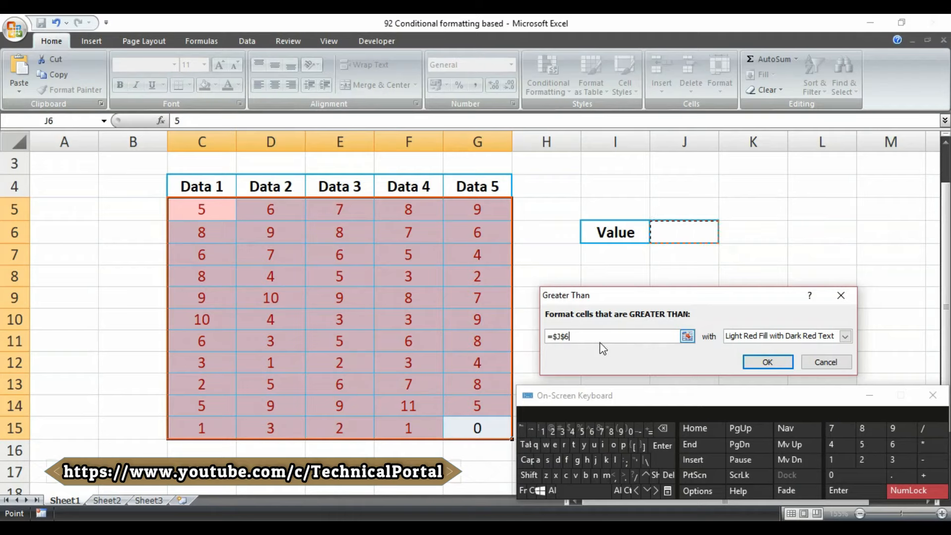
- Give the Greater Than rule the Yellow Fill with Dark Yellow Text format and apply it to the data
left_click(762, 341)
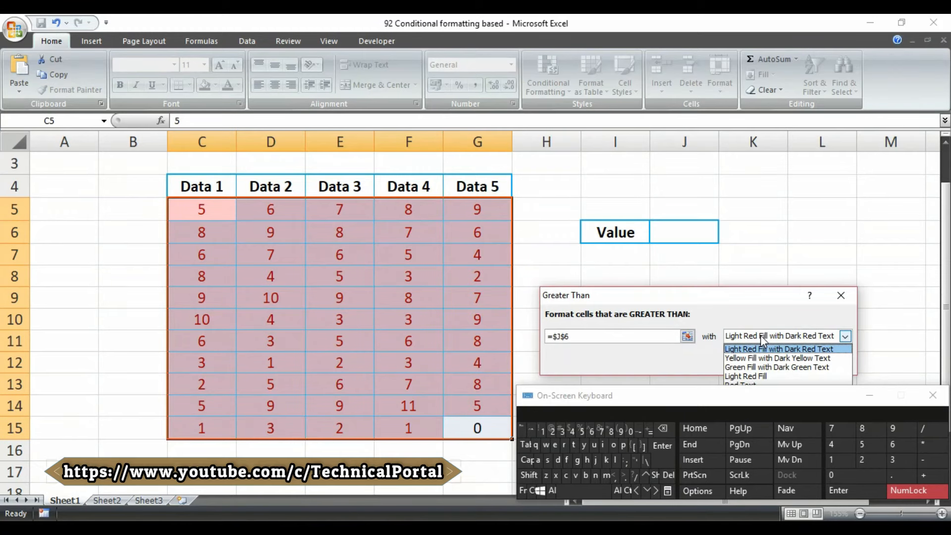
left_click(760, 335)
left_click_drag(745, 297, 762, 111)
left_click(860, 149)
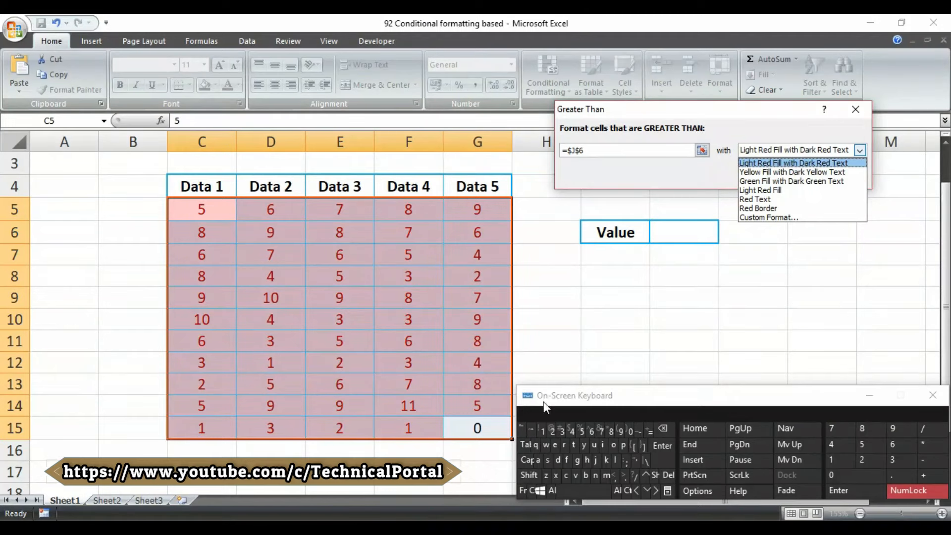
left_click(753, 172)
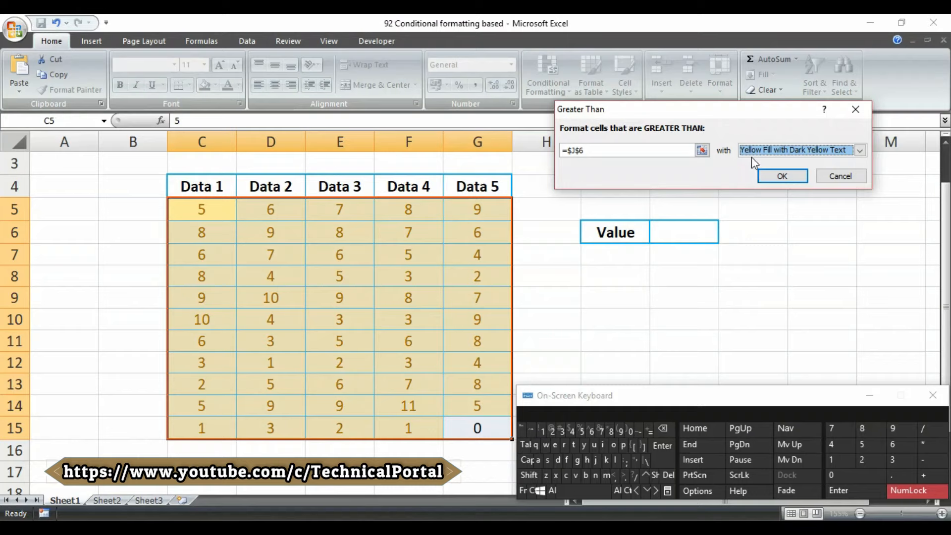
left_click(781, 154)
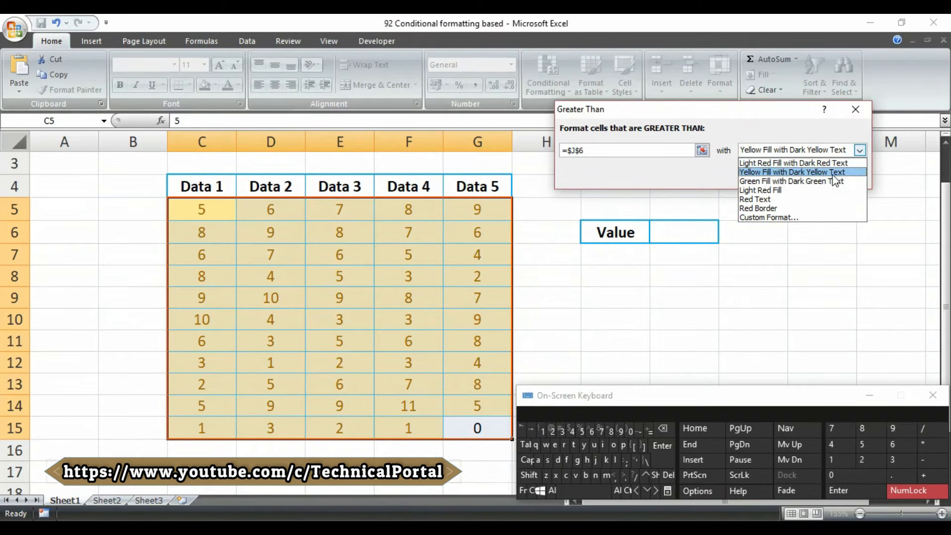
left_click(250, 239)
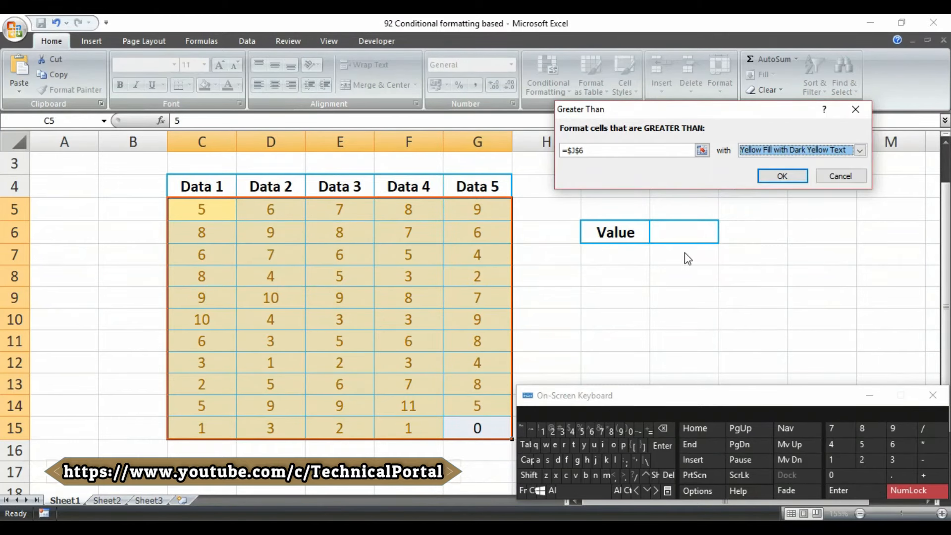
left_click(795, 153)
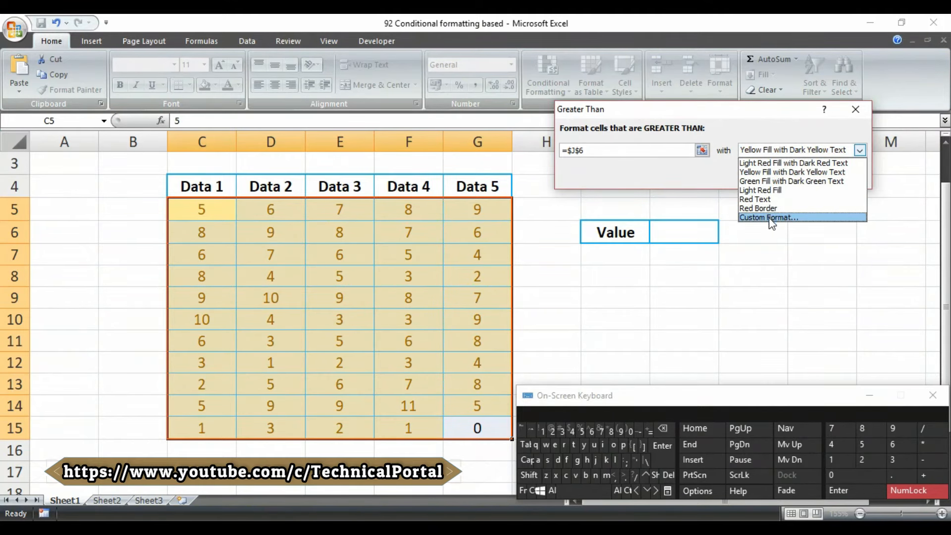
left_click(743, 131)
left_click(782, 176)
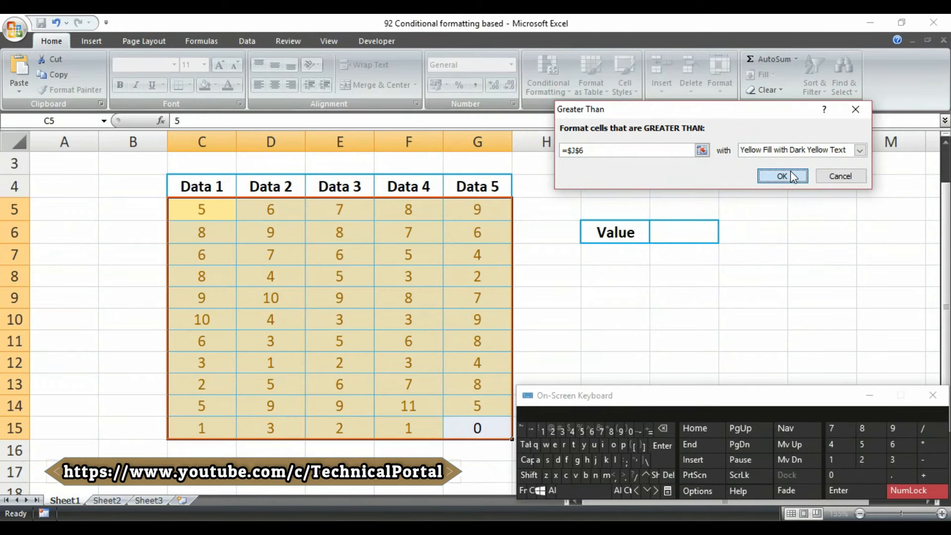
- Enter 5 in cell J6 as the comparison value
left_click(696, 229)
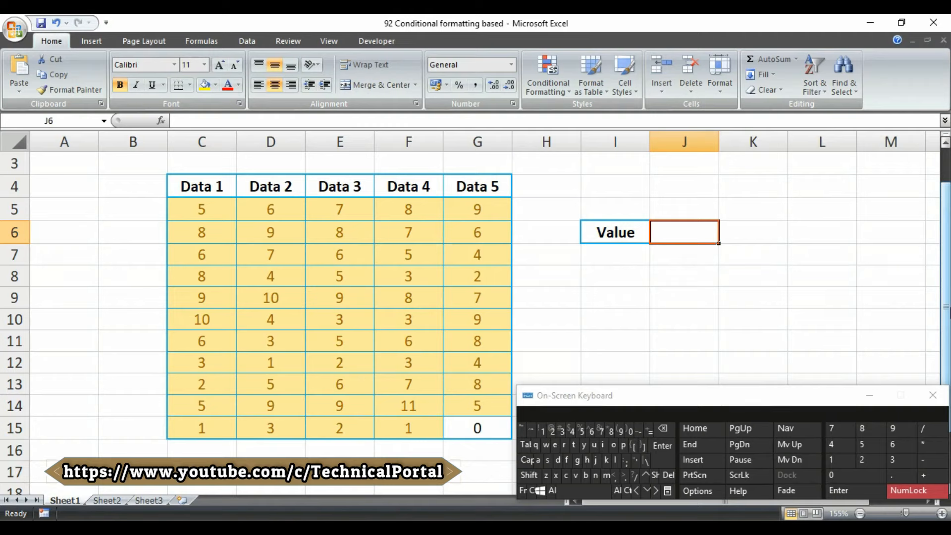
type("5")
key("Return")
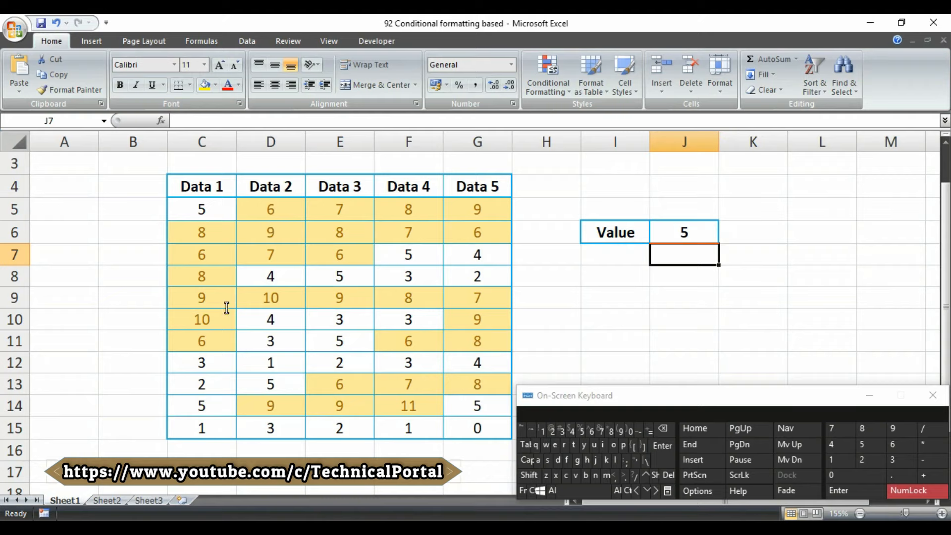
left_click(703, 236)
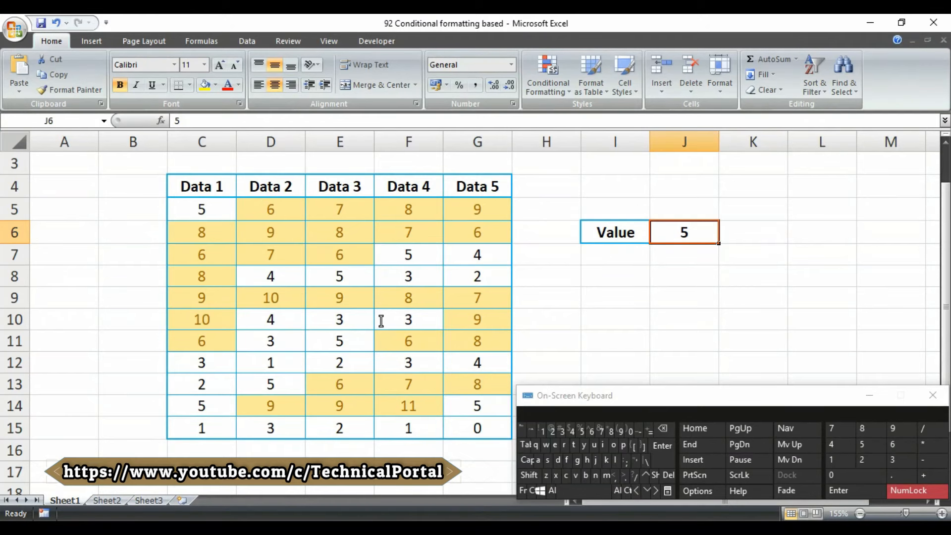
- Clear the conditional formatting rules from the entire sheet
left_click(566, 90)
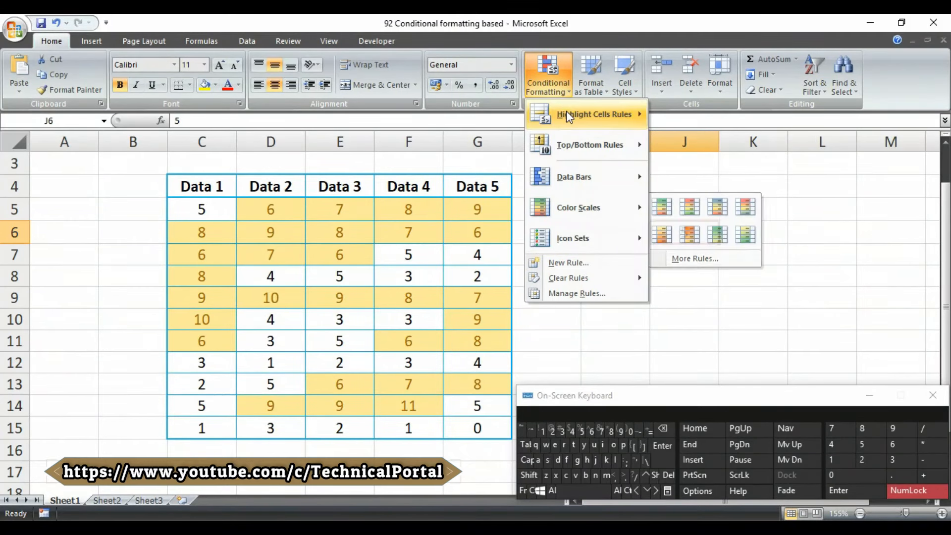
mouse_move(572, 118)
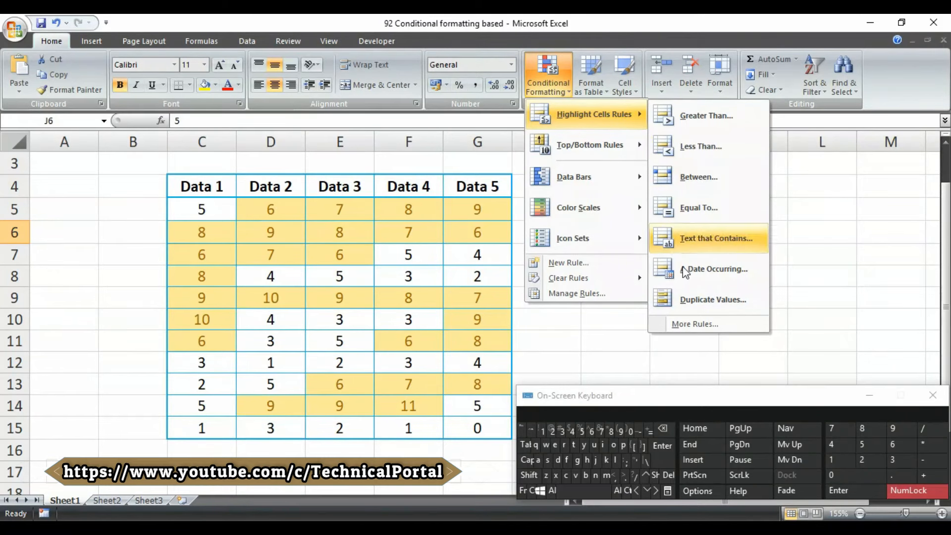
left_click(683, 322)
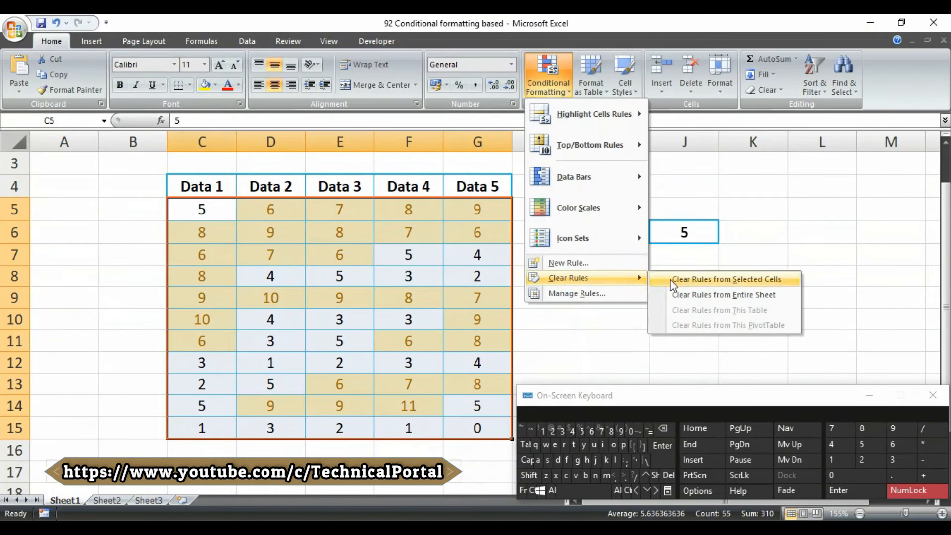
left_click(718, 296)
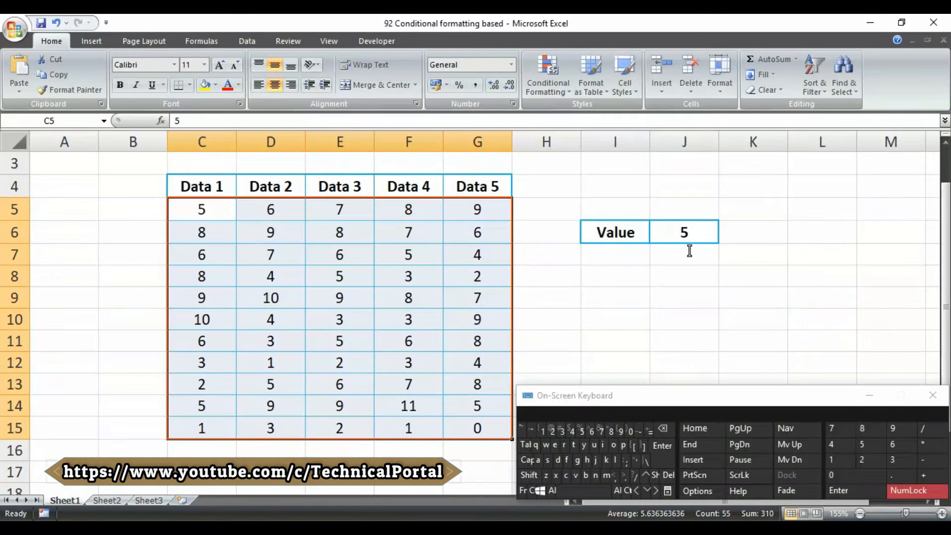
- Create a custom formatting rule for the data range that matches cell values greater than or equal to =$J$6
left_click(556, 92)
mouse_move(570, 114)
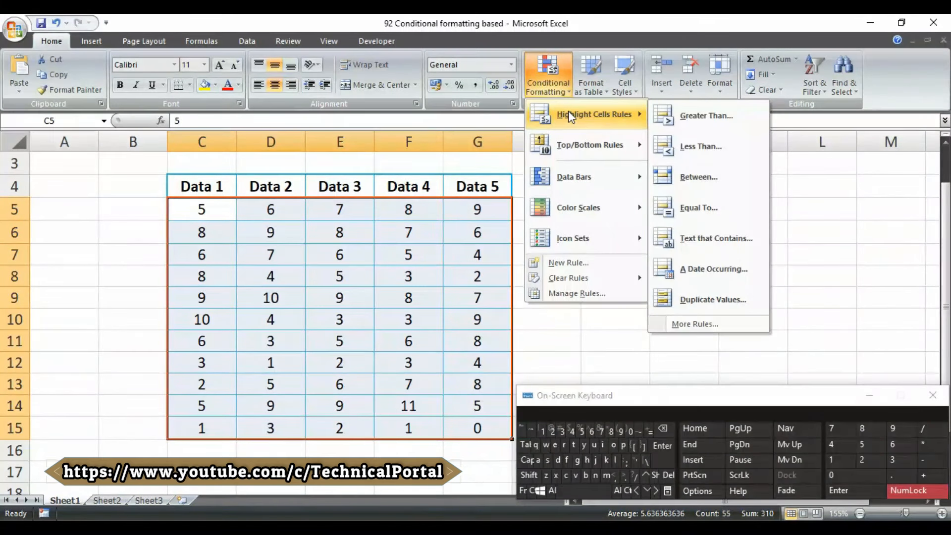
left_click(700, 329)
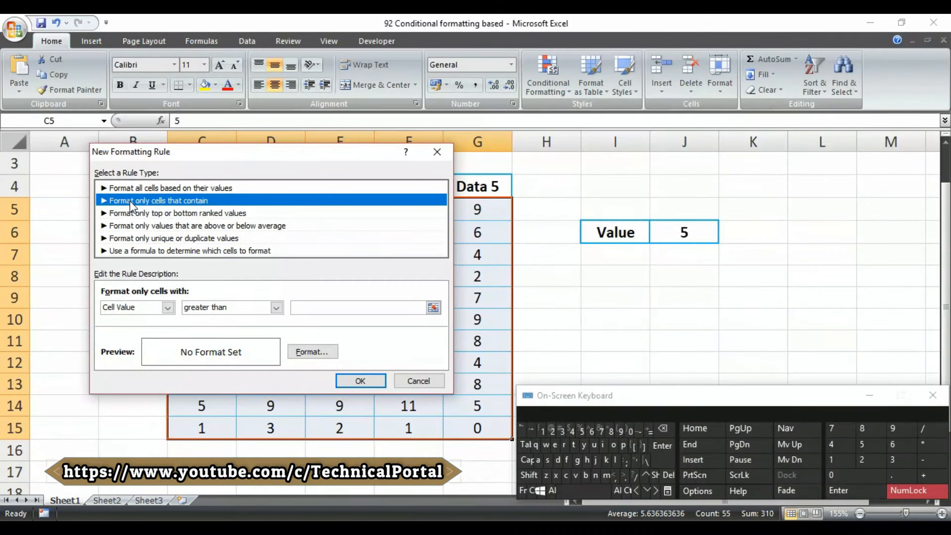
mouse_move(257, 150)
left_mouse_down()
mouse_move(260, 179)
mouse_move(242, 157)
left_mouse_up()
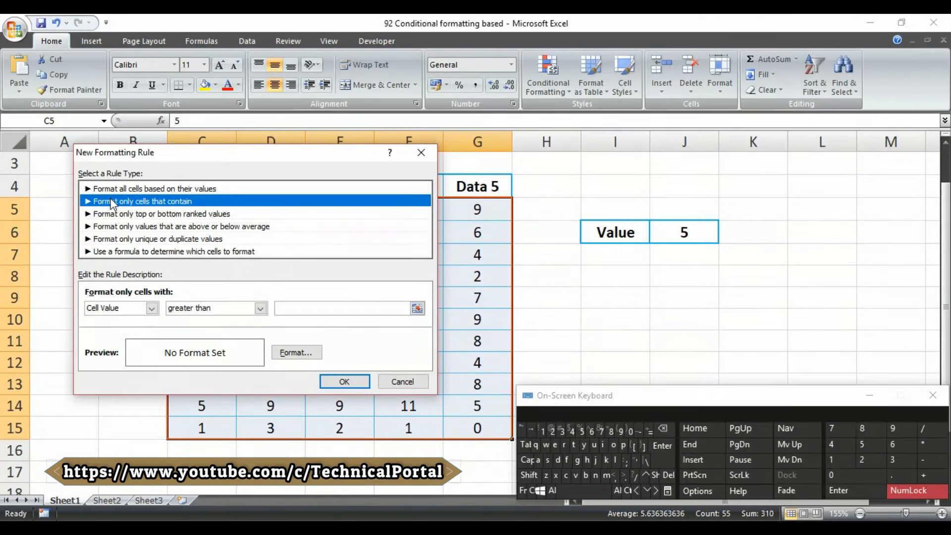
left_click(127, 311)
left_click(114, 322)
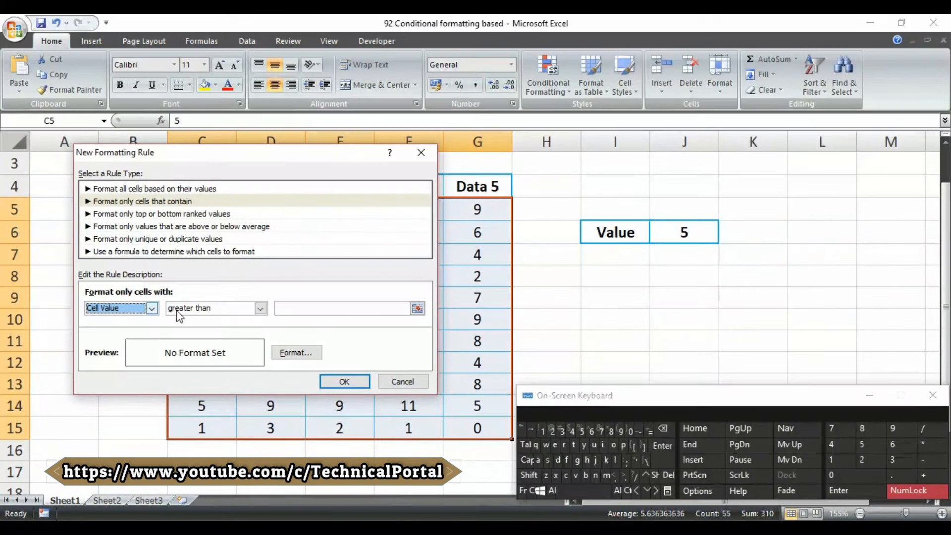
left_click(214, 309)
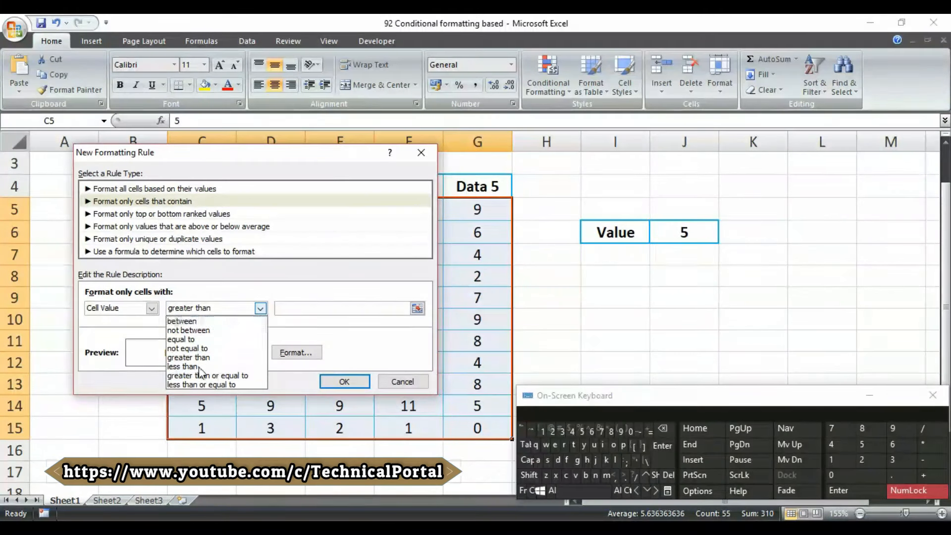
left_click(221, 377)
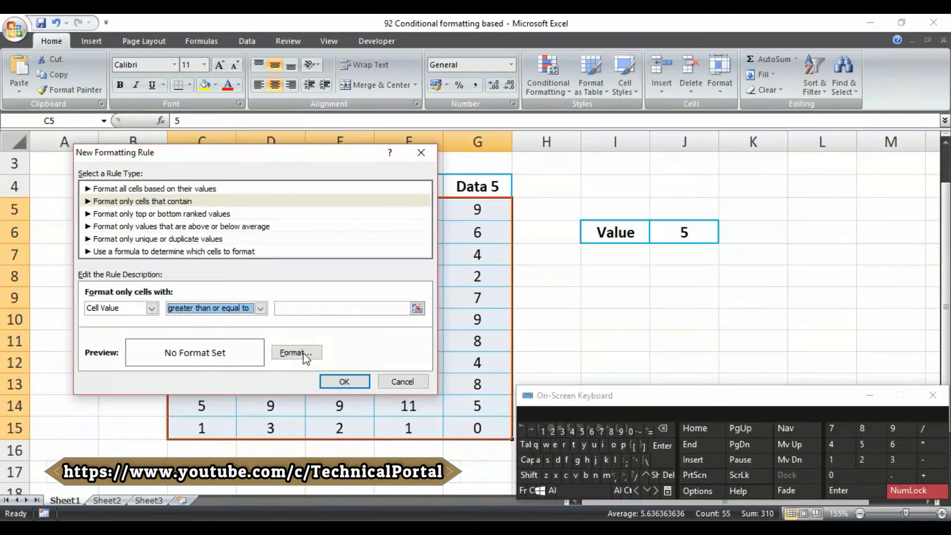
left_click(315, 309)
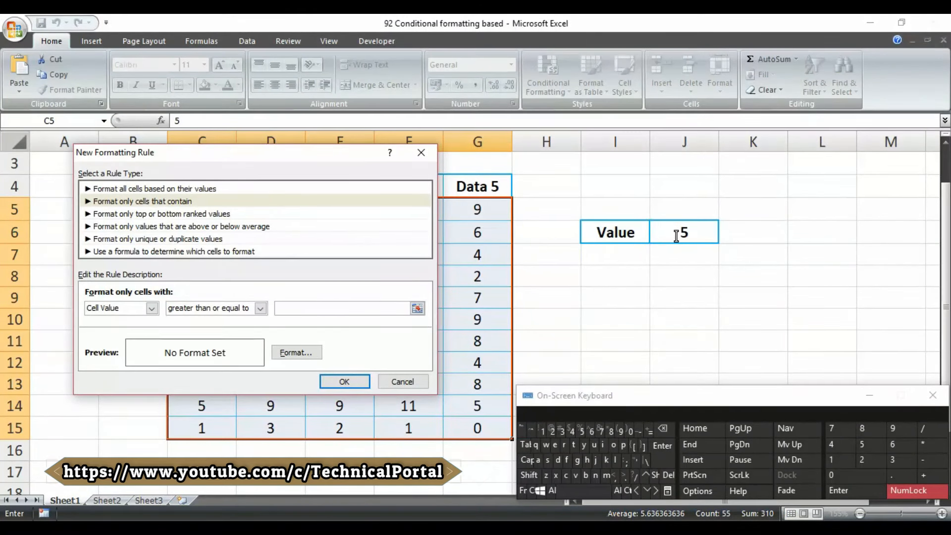
left_click(676, 235)
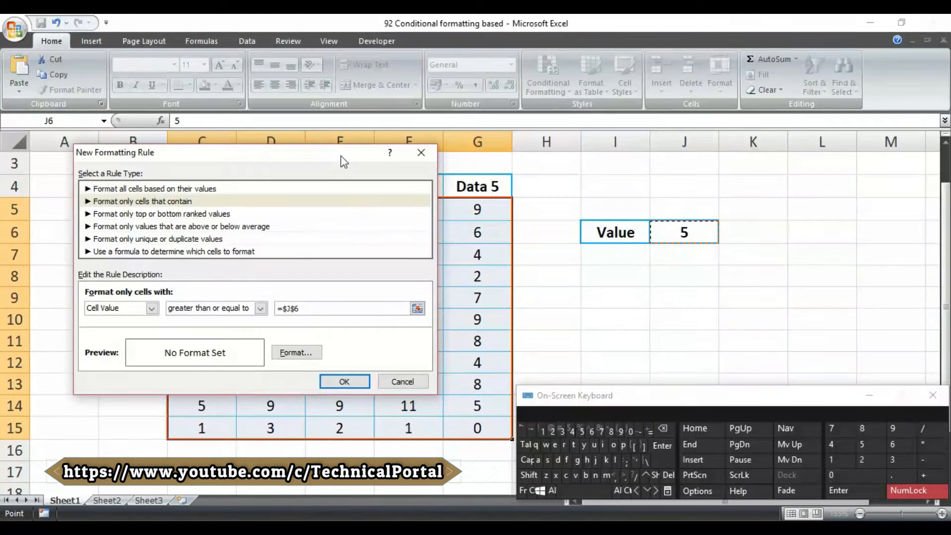
- Give the custom rule a bright blue background fill and apply it to the data range
left_click(293, 353)
left_click_drag(275, 100, 655, 60)
left_click(574, 79)
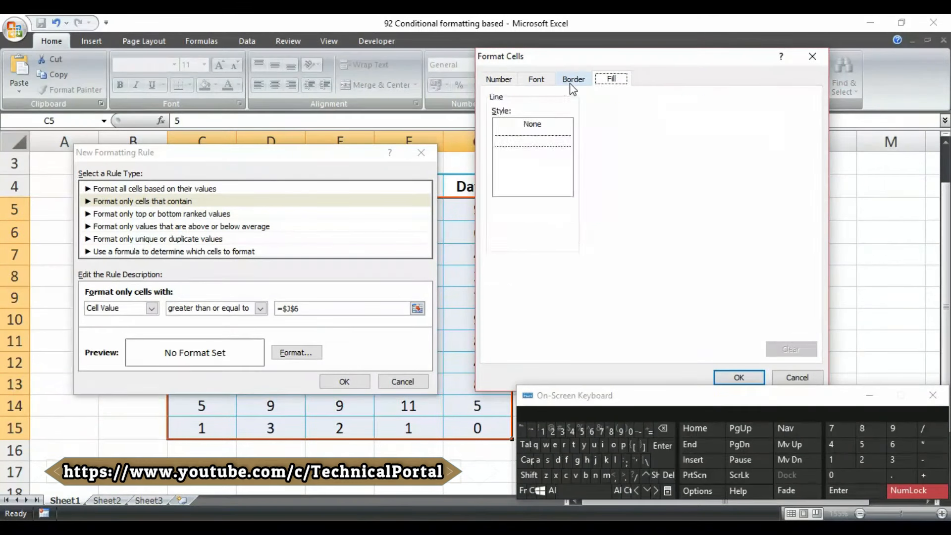
left_click(613, 80)
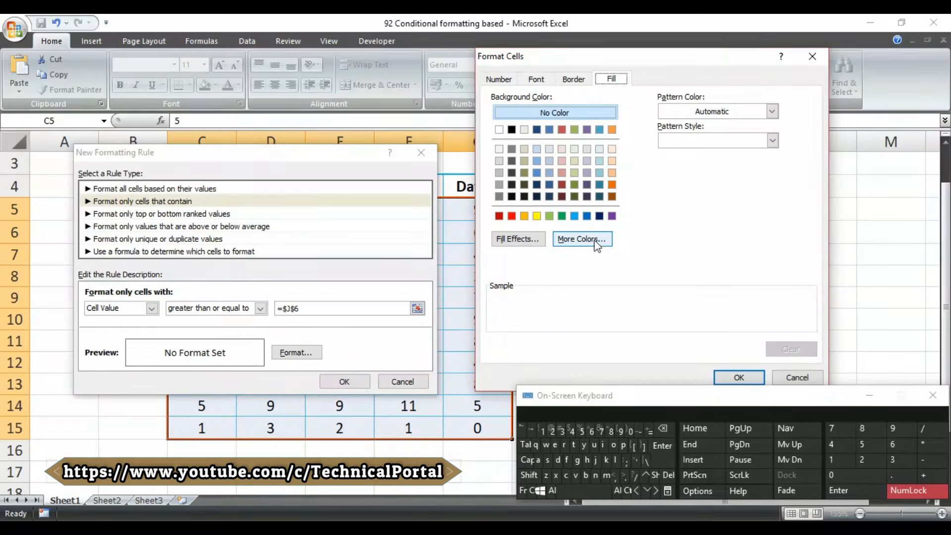
left_click(712, 112)
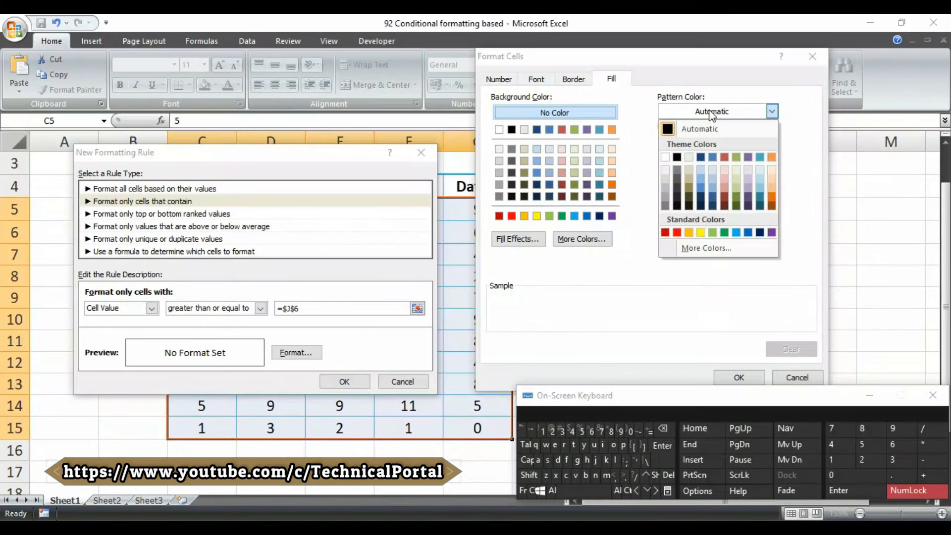
left_click(795, 130)
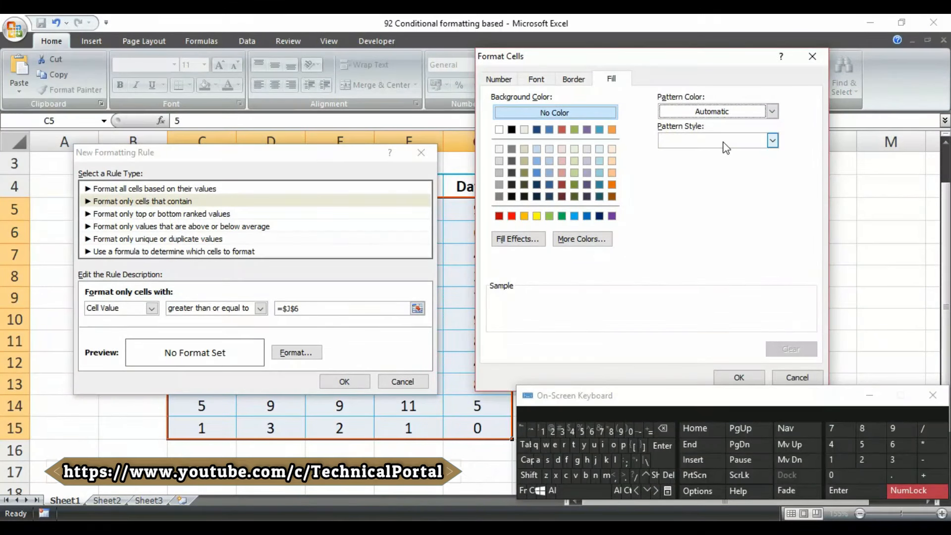
left_click(722, 142)
left_click(654, 211)
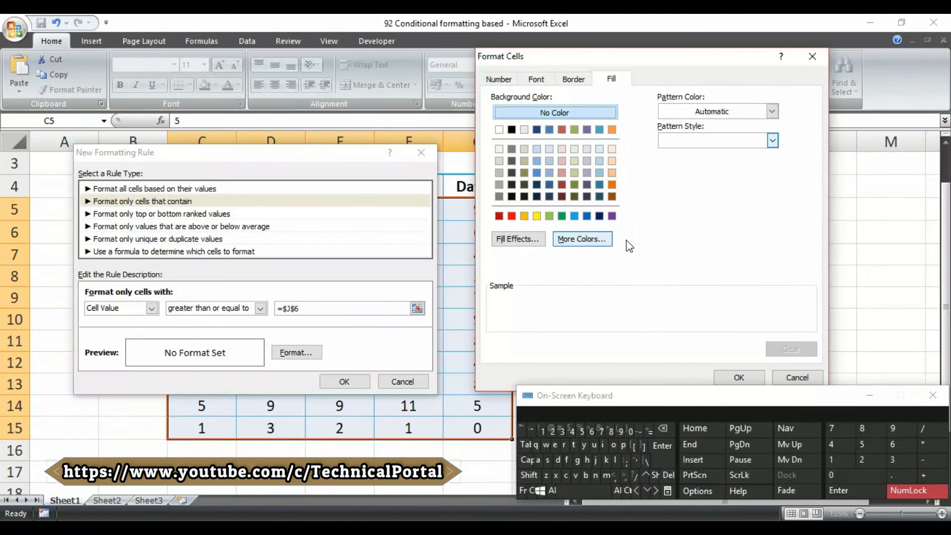
left_click(739, 378)
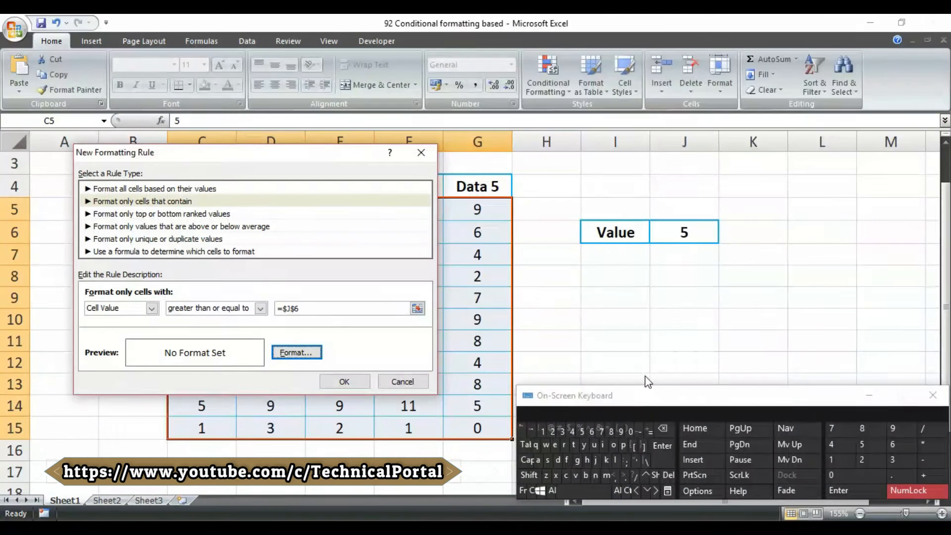
key("Return")
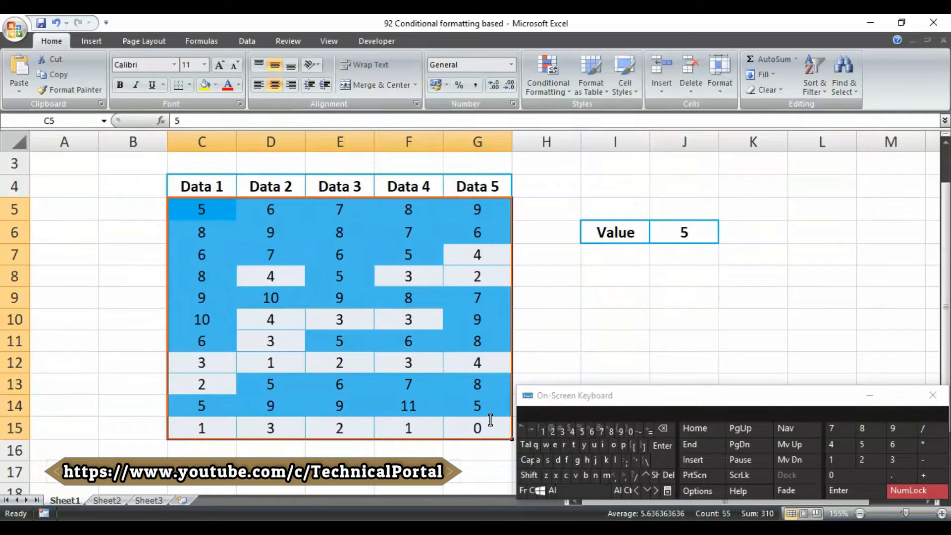
left_click(684, 232)
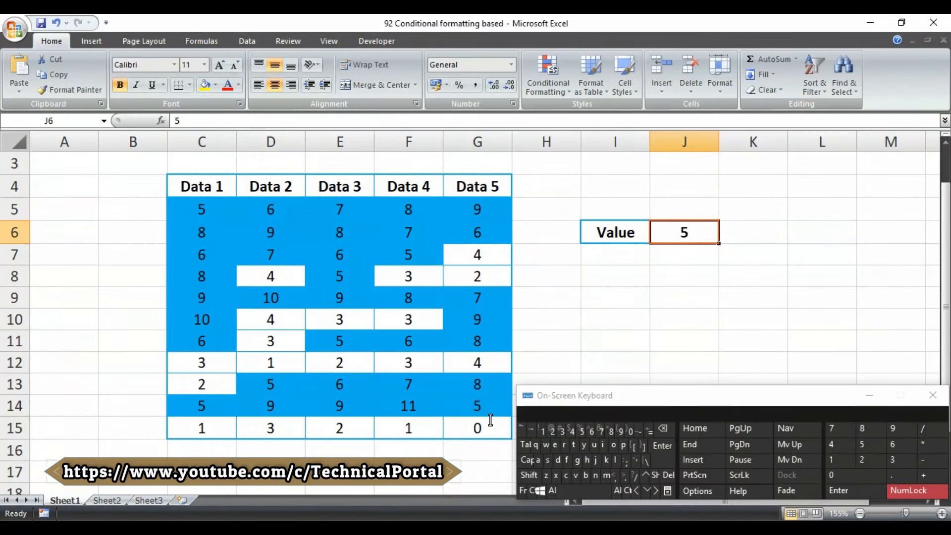
left_click_drag(202, 209, 477, 428)
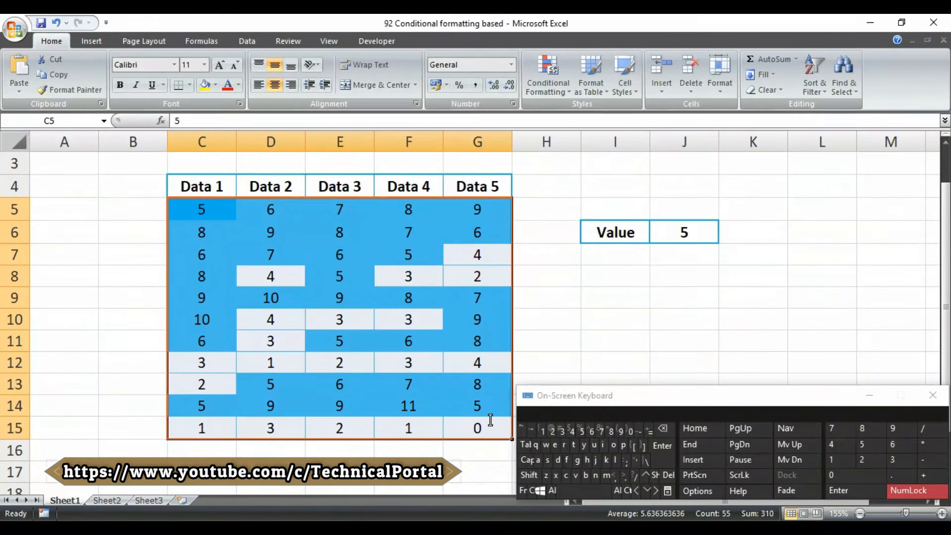
left_click(684, 232)
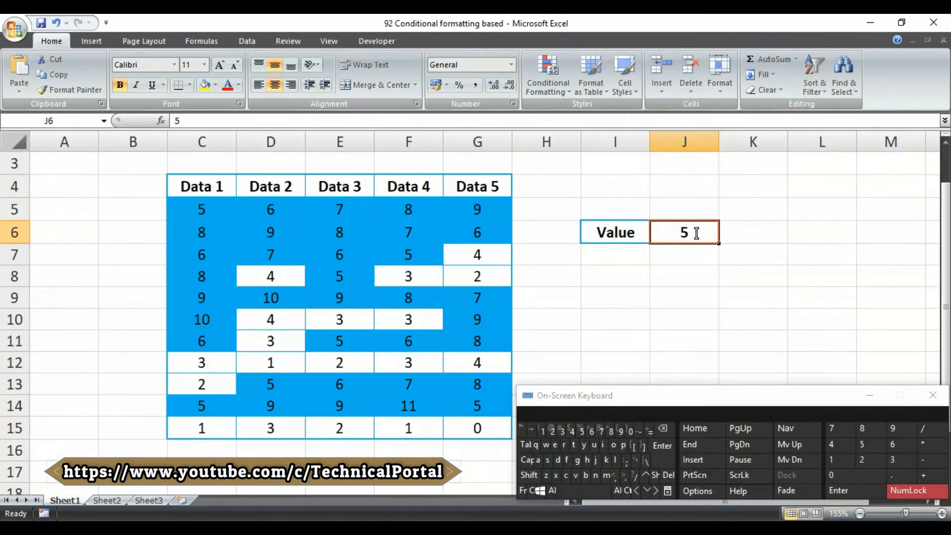
key("alt+h")
key("l")
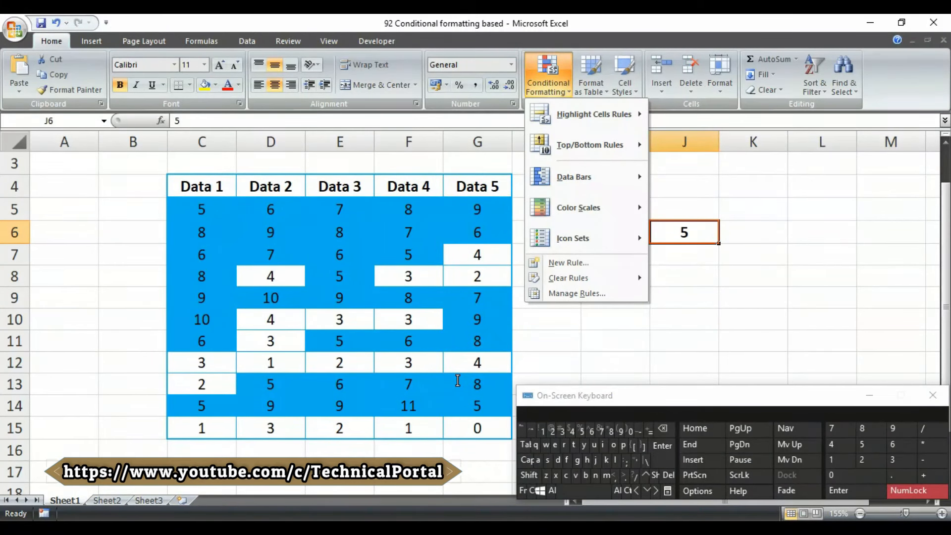
key("Escape")
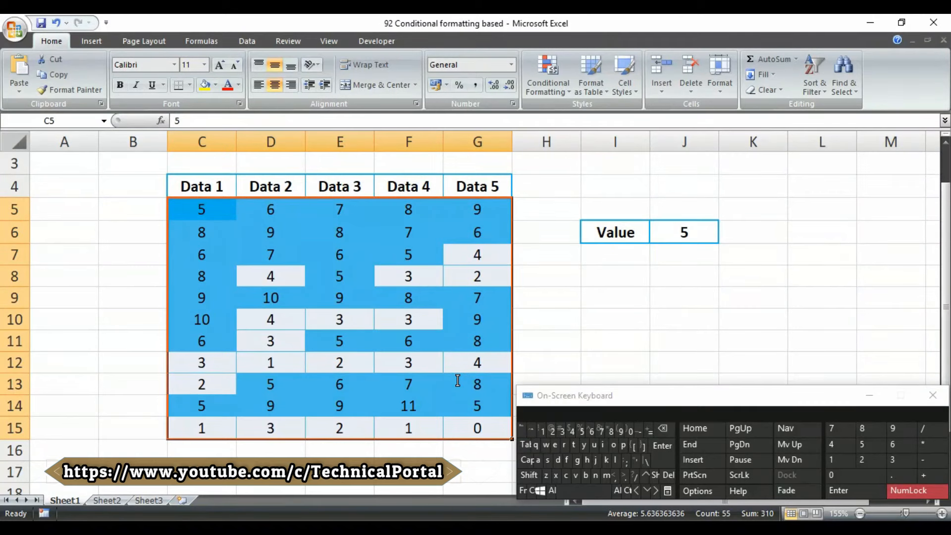
left_click(684, 233)
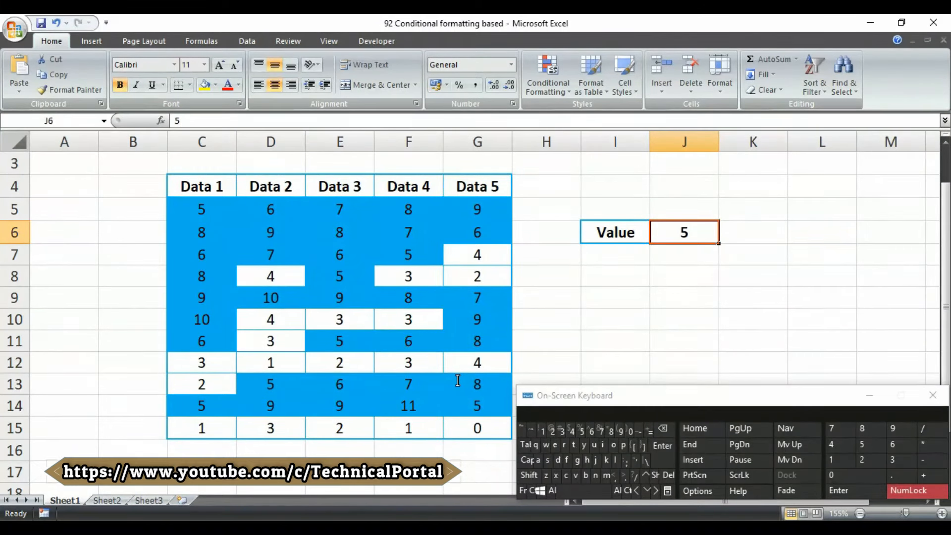
left_click_drag(202, 209, 477, 428)
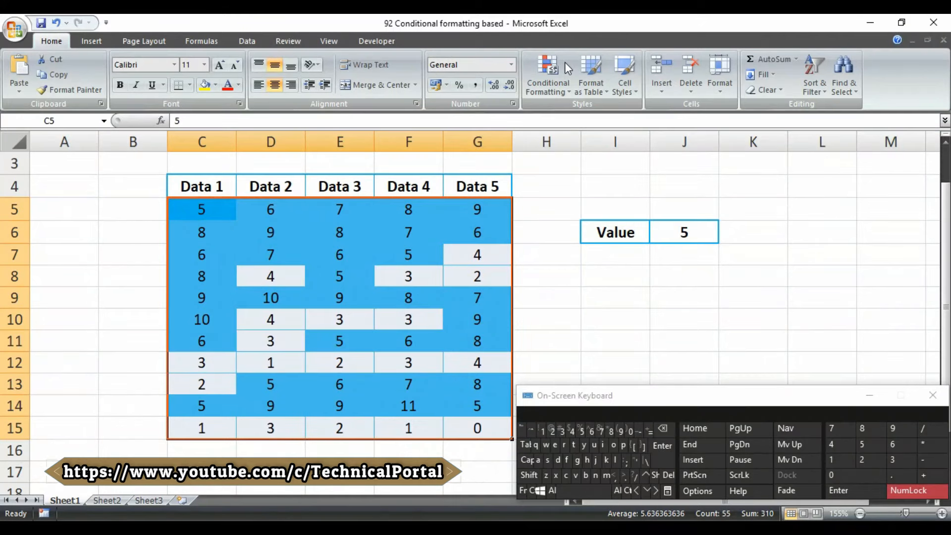
- Test the highlighting rule by changing the comparison value in cell J6 to 6 and then to 7
left_click(685, 233)
type("6")
key("Return")
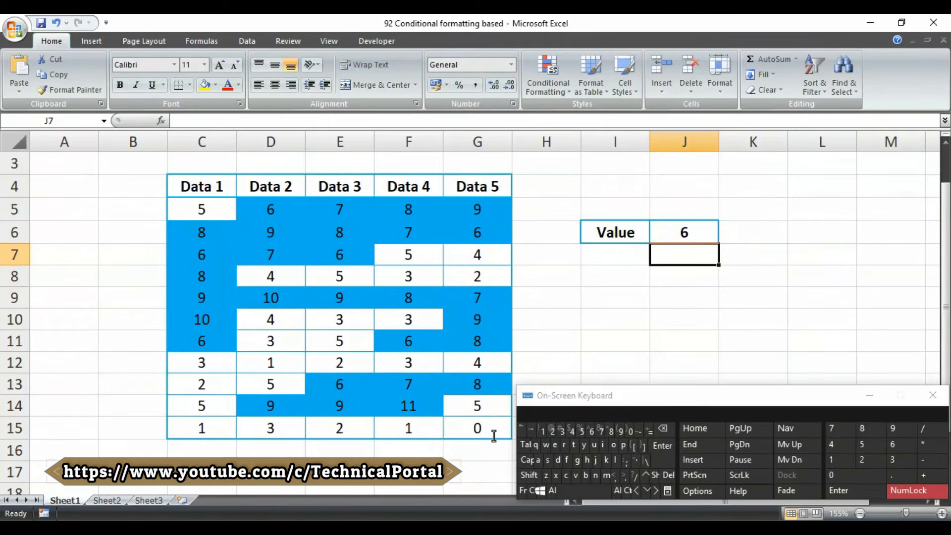
key("Up")
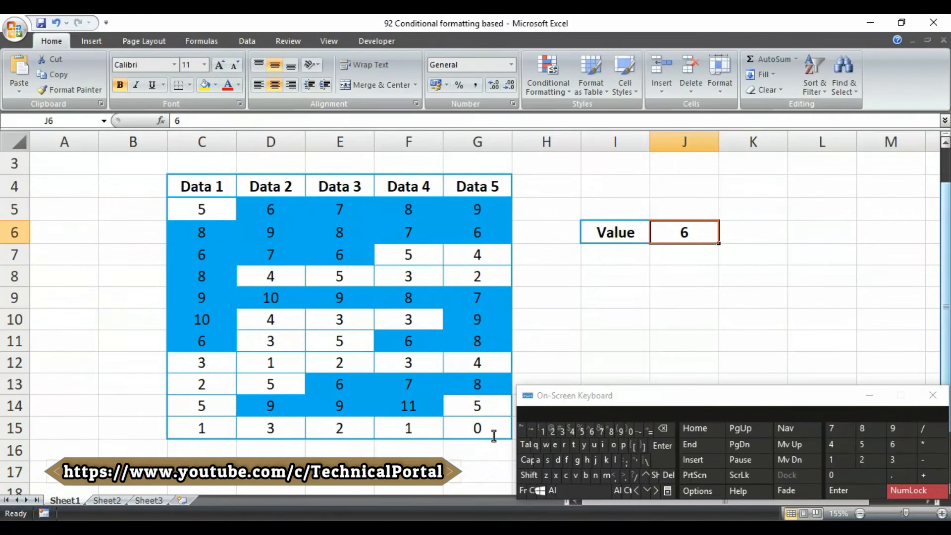
type("7")
key("Return")
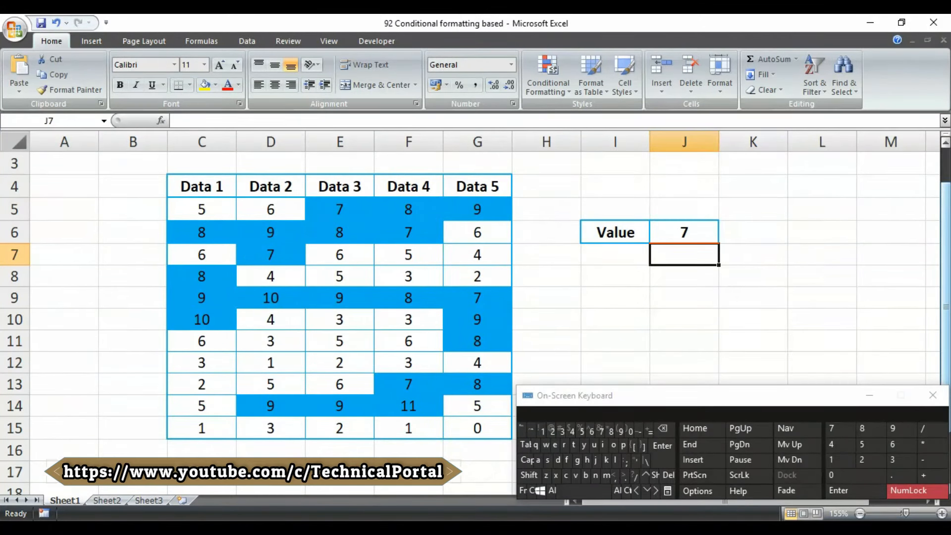
left_click(684, 232)
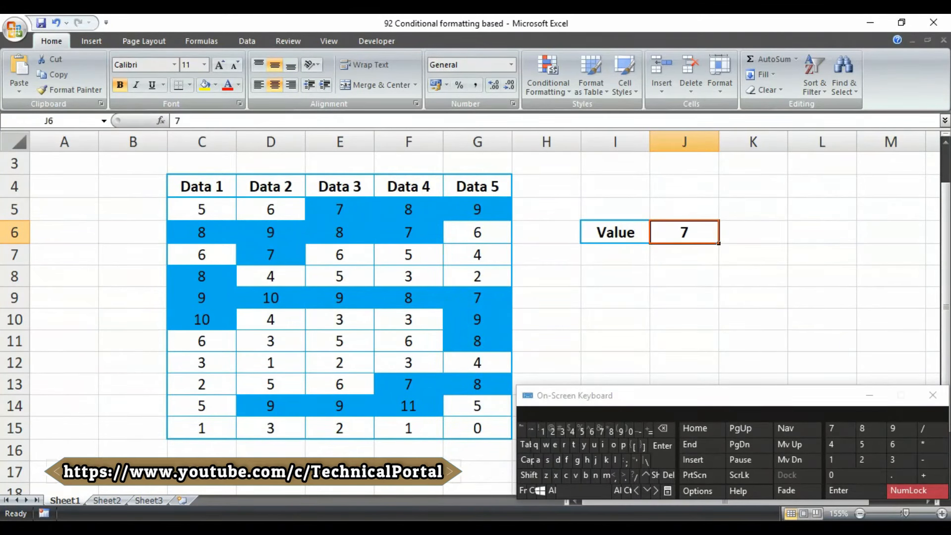